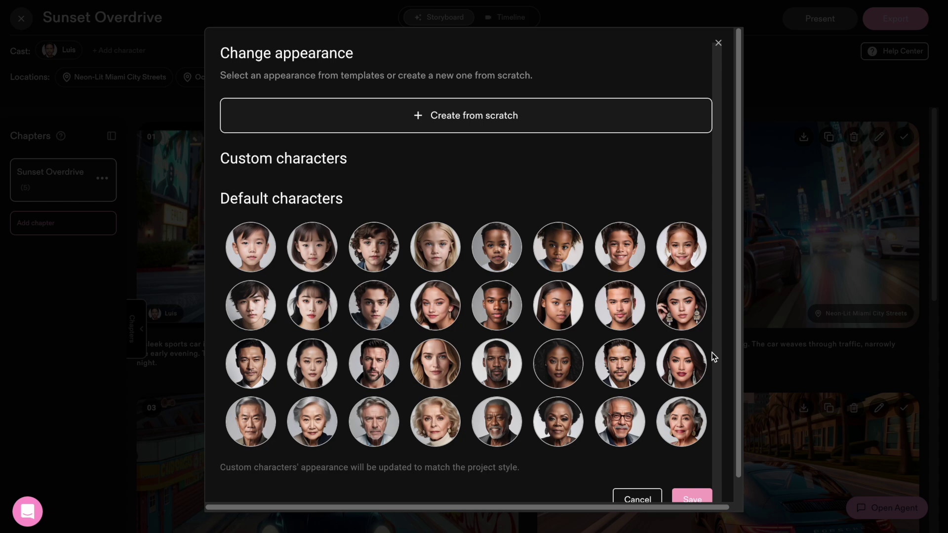
Dismiss the appearance picker unchanged and scroll through the storyboard
click(931, 464)
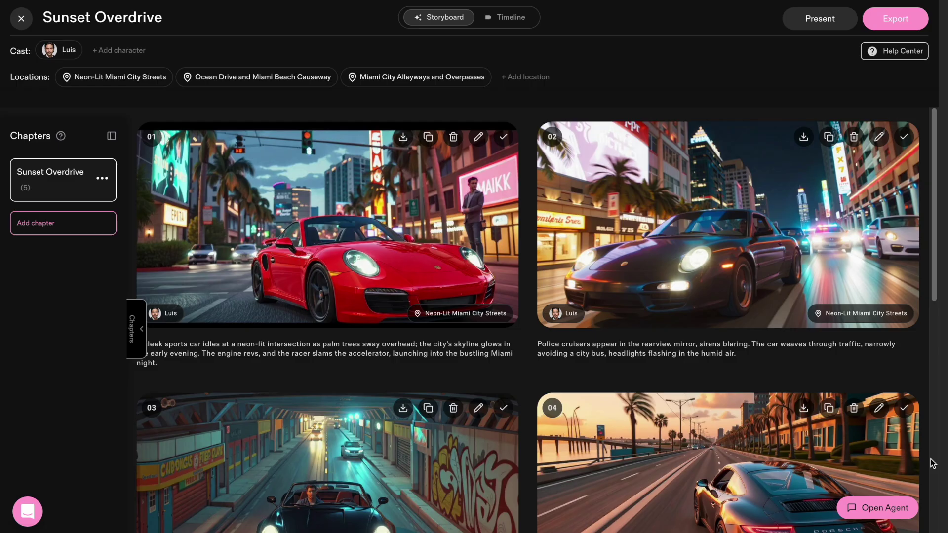
scroll(932, 464, down, 2)
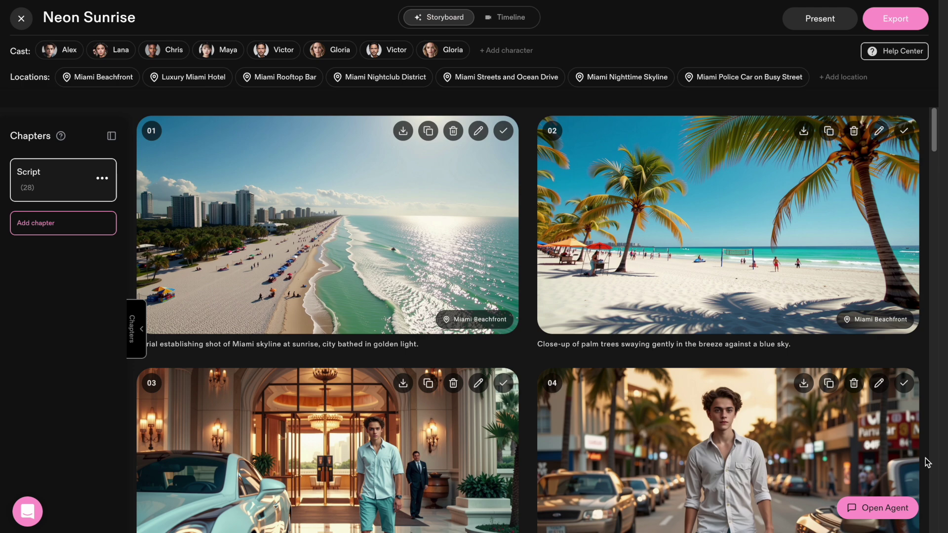
scroll(927, 463, down, 5)
scroll(927, 462, down, 4)
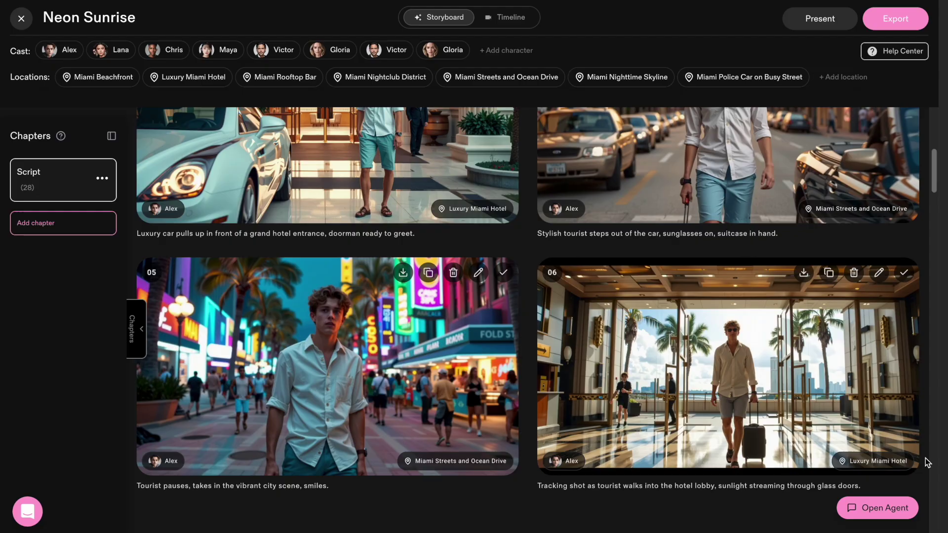
Open and cancel the new-character appearance picker, then return to the Katalist home page
click(504, 51)
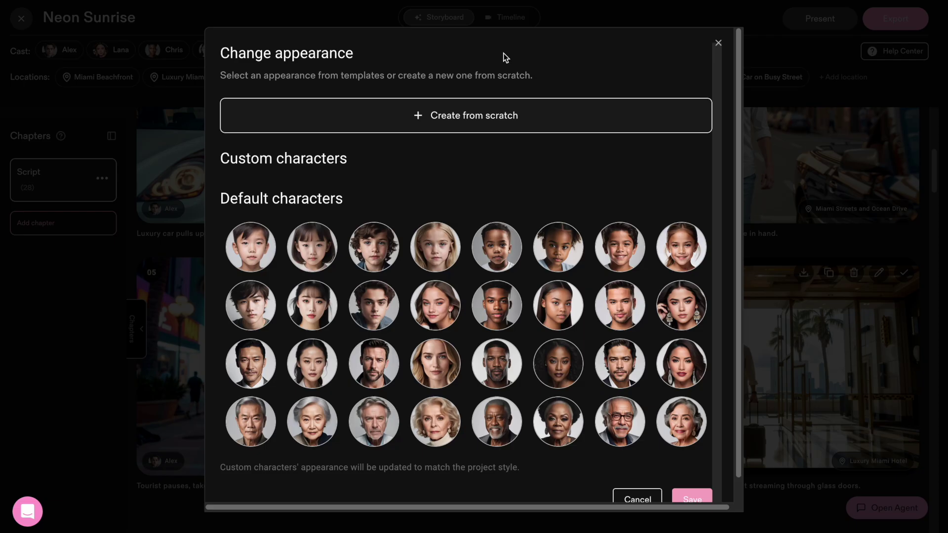
click(815, 230)
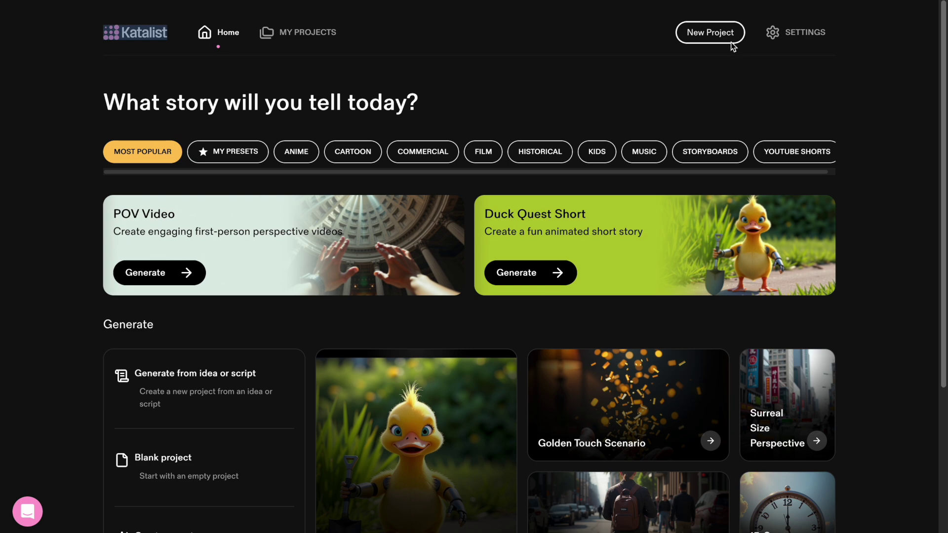
click(732, 41)
Start a project from an idea and look at the cast editor and the frame editor's video generation mode
click(745, 79)
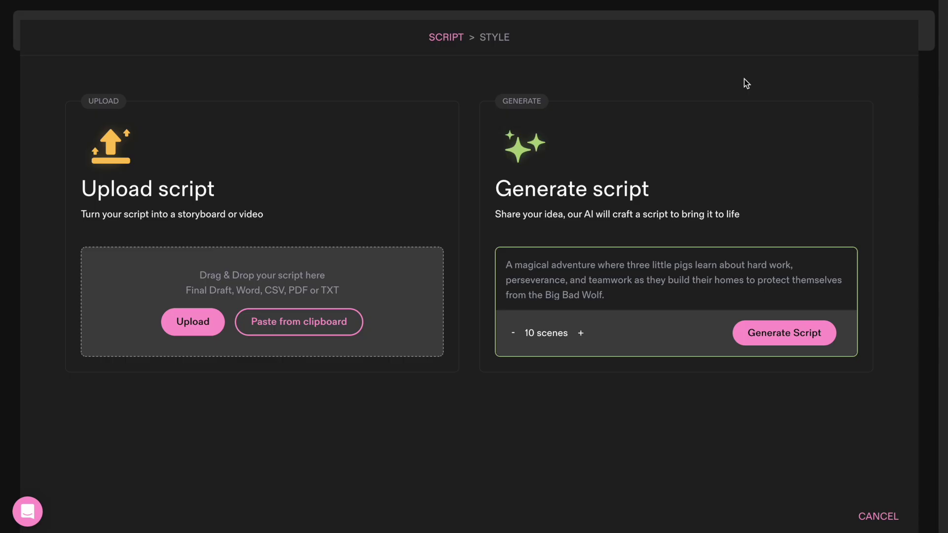
click(684, 274)
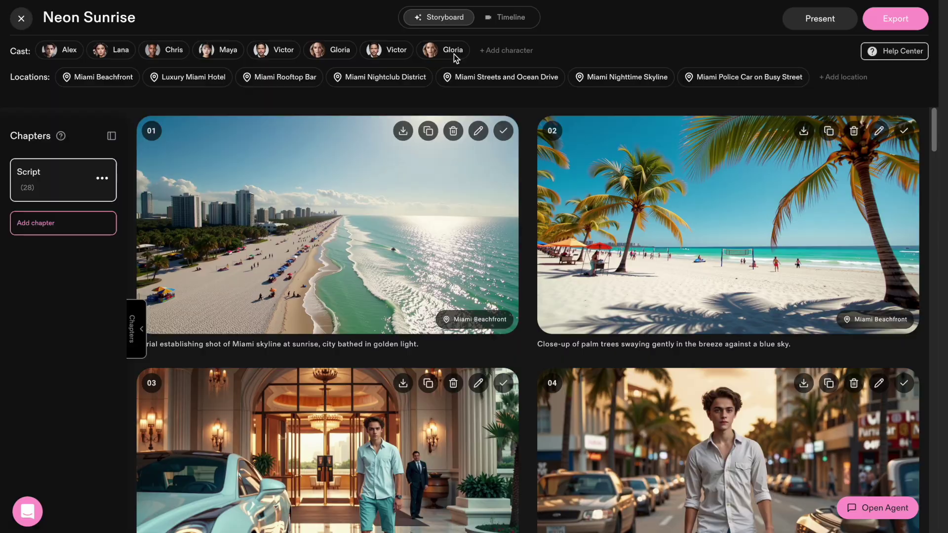
click(454, 53)
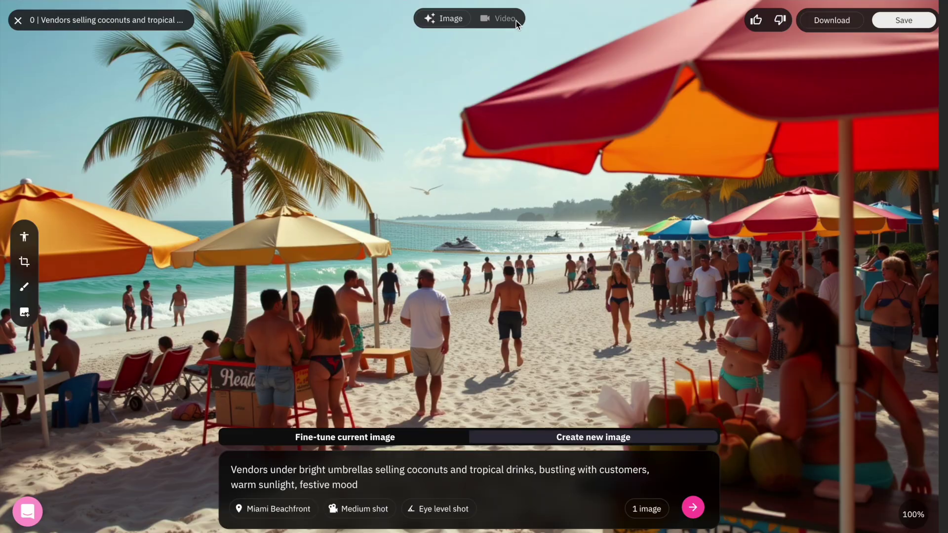
click(513, 19)
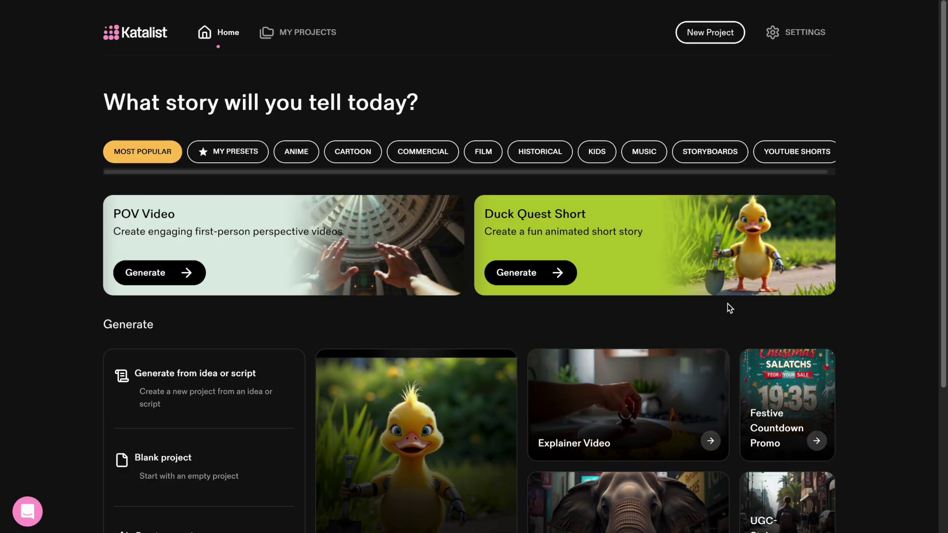
Start a new project using Generate from idea or script
scroll(887, 304, down, 3)
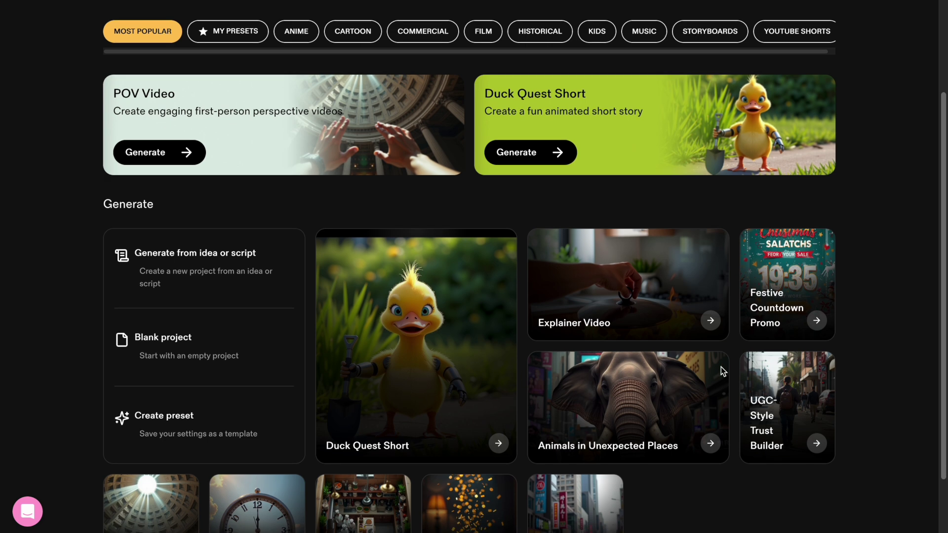
scroll(720, 370, up, 3)
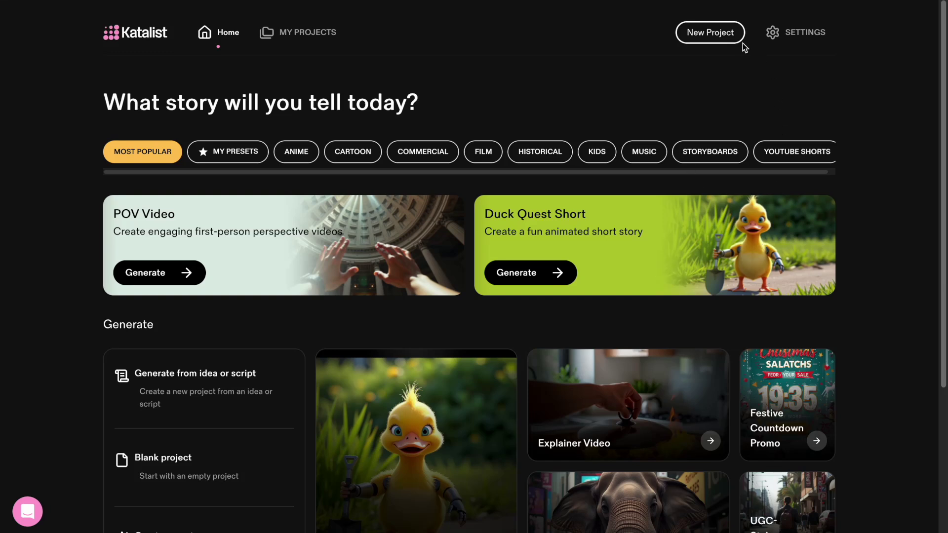
click(713, 35)
click(724, 75)
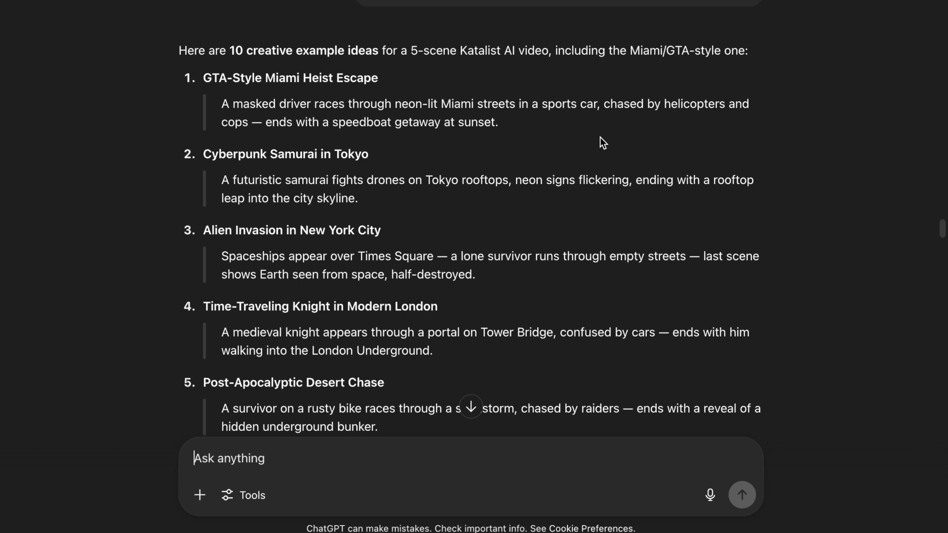
Select the Miami Drift idea's description in ChatGPT and bring up its context menu
scroll(718, 311, down, 10)
drag(718, 310, 508, 354)
key(ctrl+c)
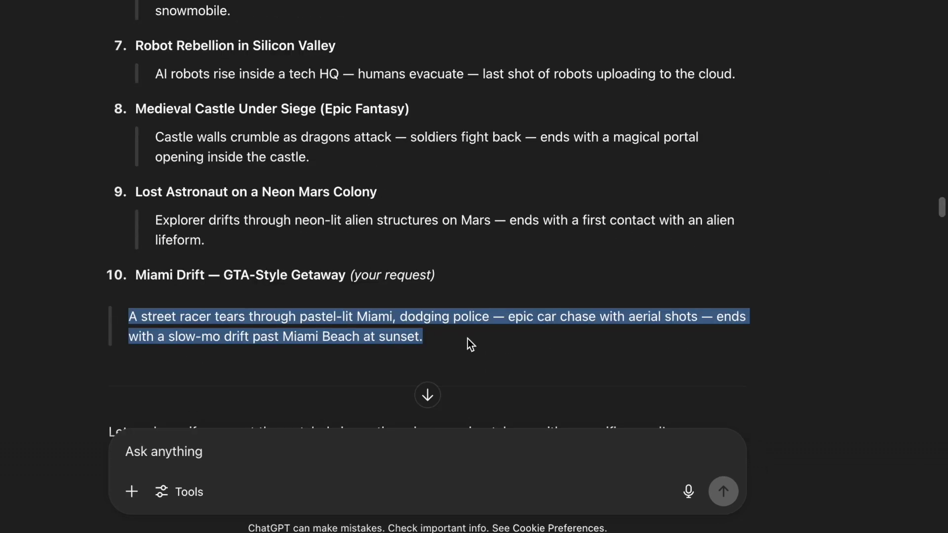
right_click(466, 344)
Paste the Miami Drift idea into Generate script and generate a 10-scene script
click(441, 303)
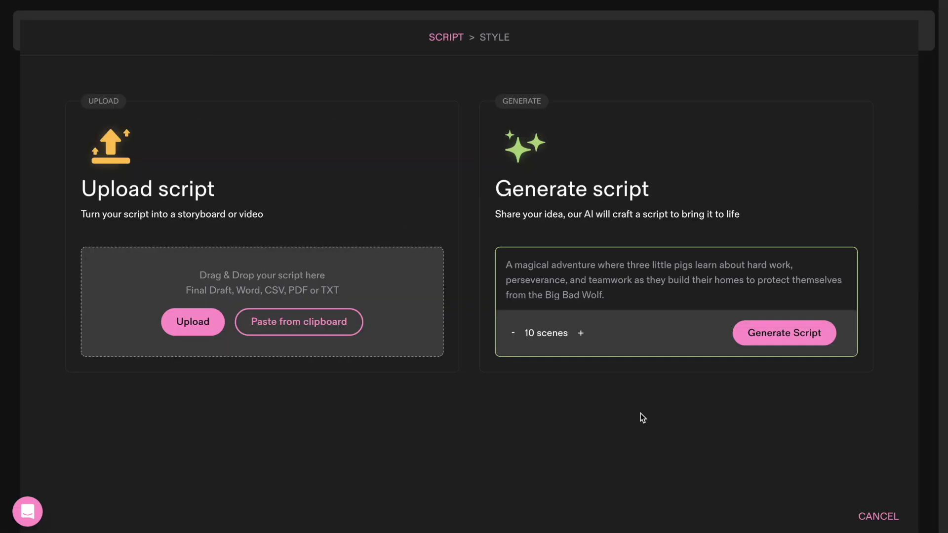
key(ctrl+v)
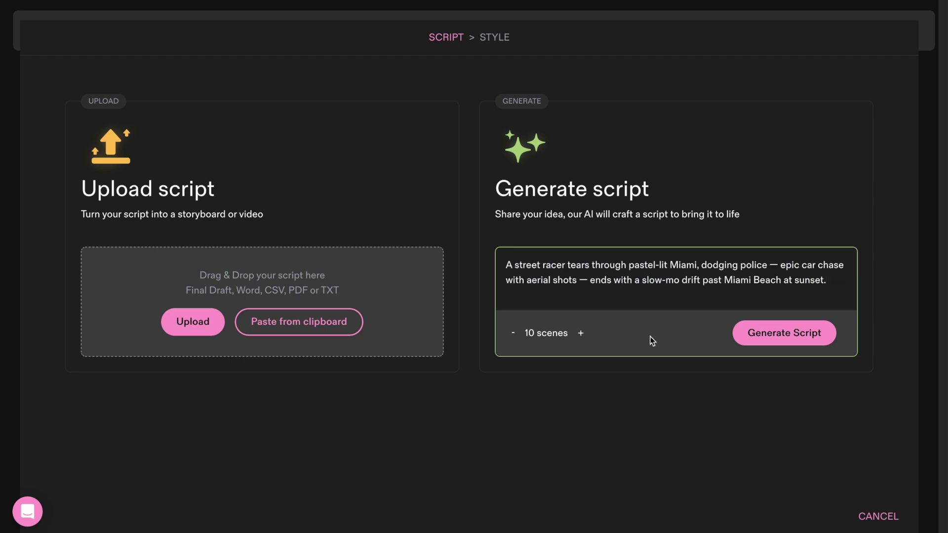
click(512, 332)
click(582, 340)
click(582, 340)
click(772, 344)
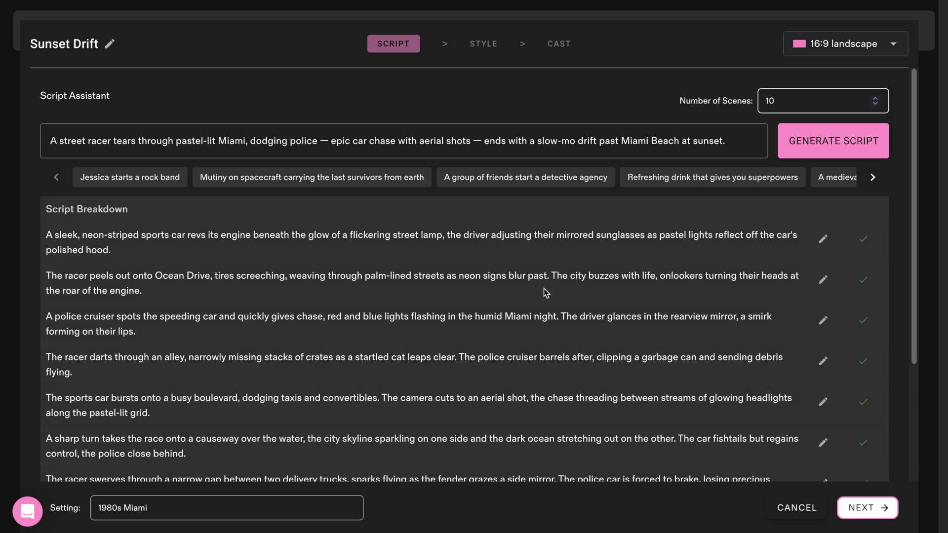
Review the script, edit scene three, keep the 1980s Miami setting, and continue to Style
scroll(546, 291, down, 3)
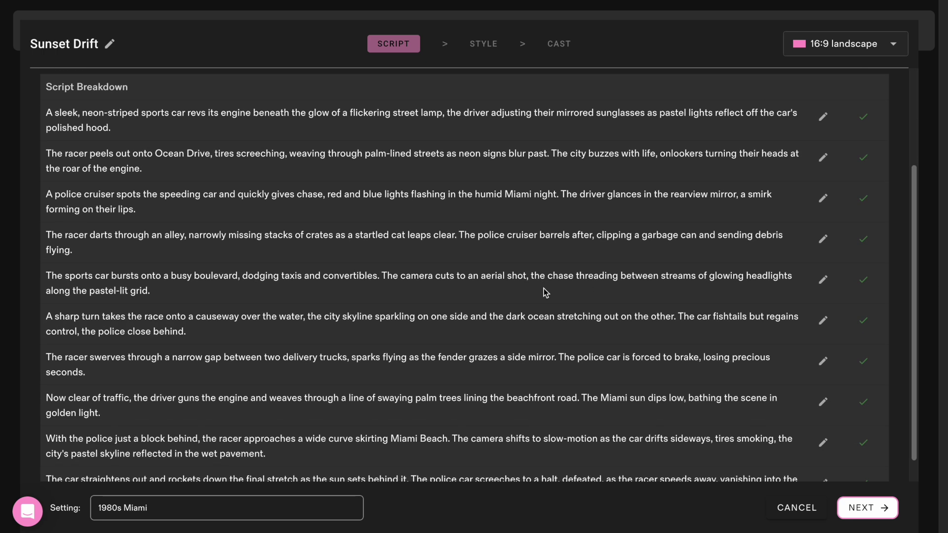
scroll(545, 292, up, 2)
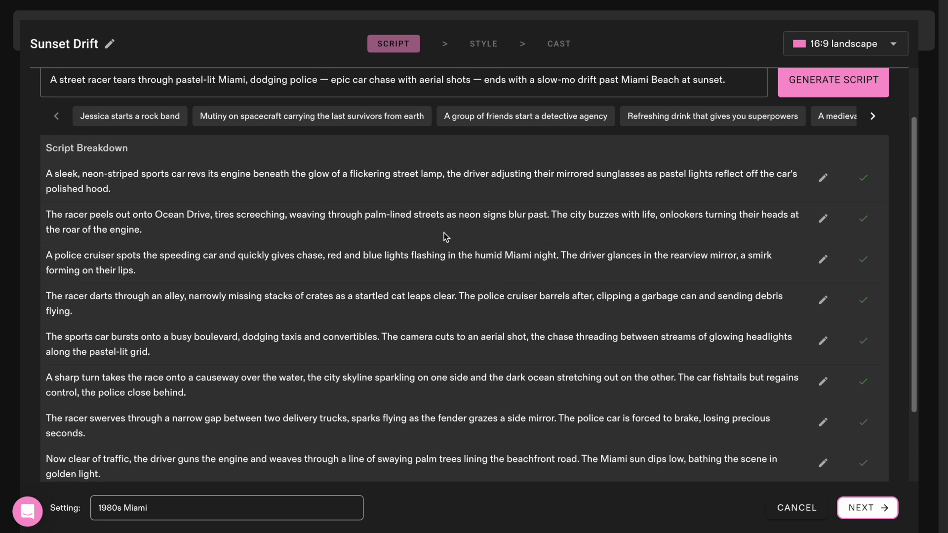
click(822, 259)
triple_click(166, 511)
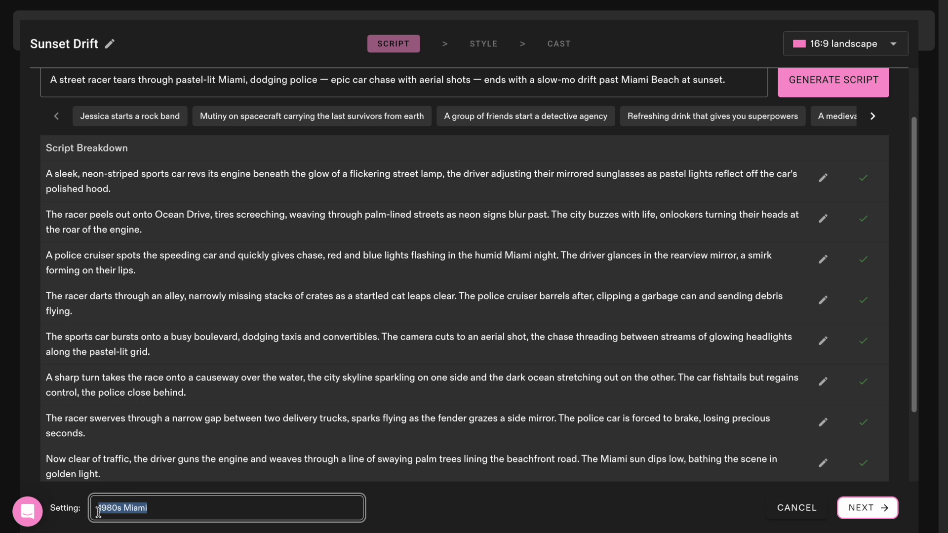
click(414, 503)
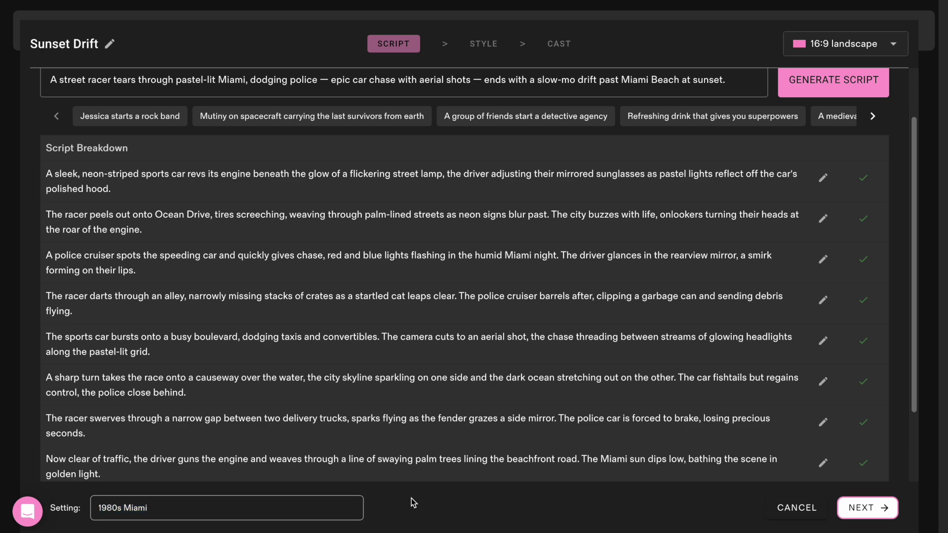
click(878, 514)
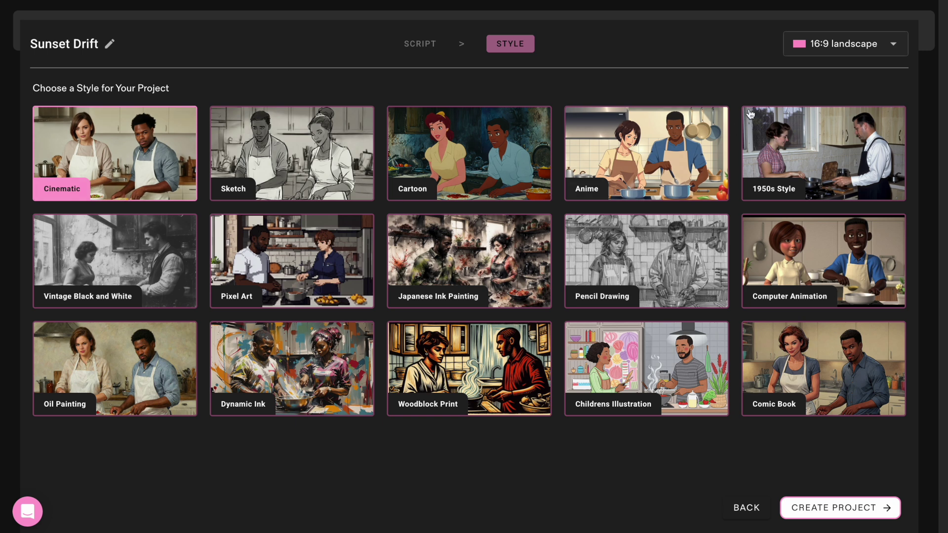
Check the aspect ratio choices, then give Blake a different default character appearance
click(856, 47)
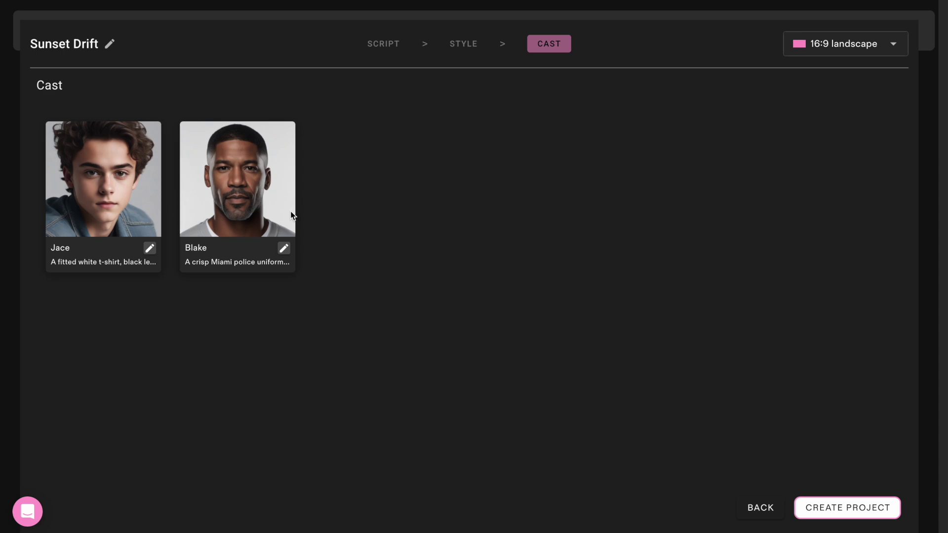
click(280, 250)
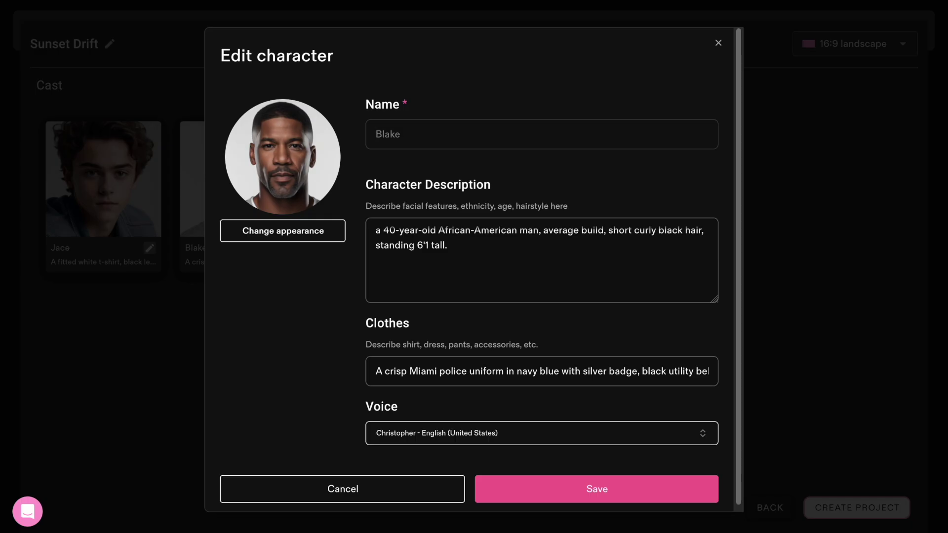
click(311, 231)
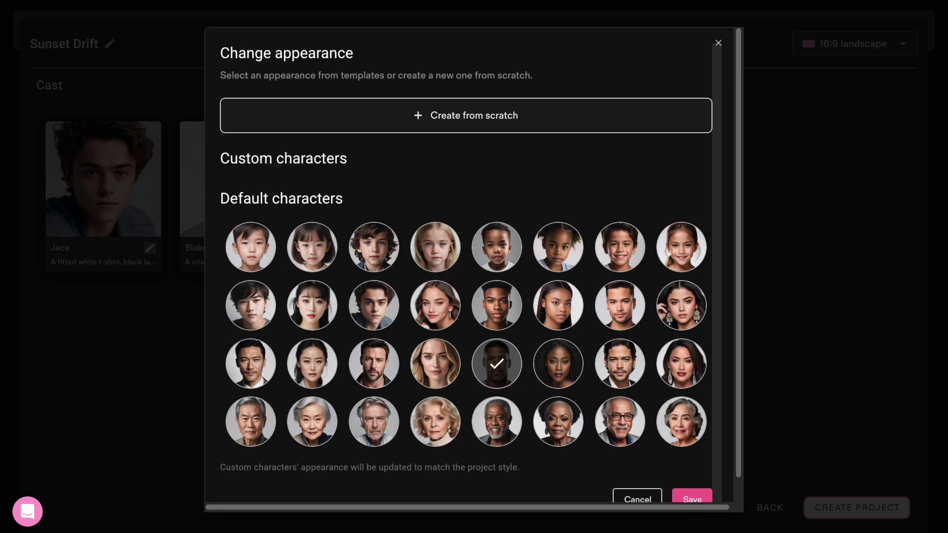
click(692, 499)
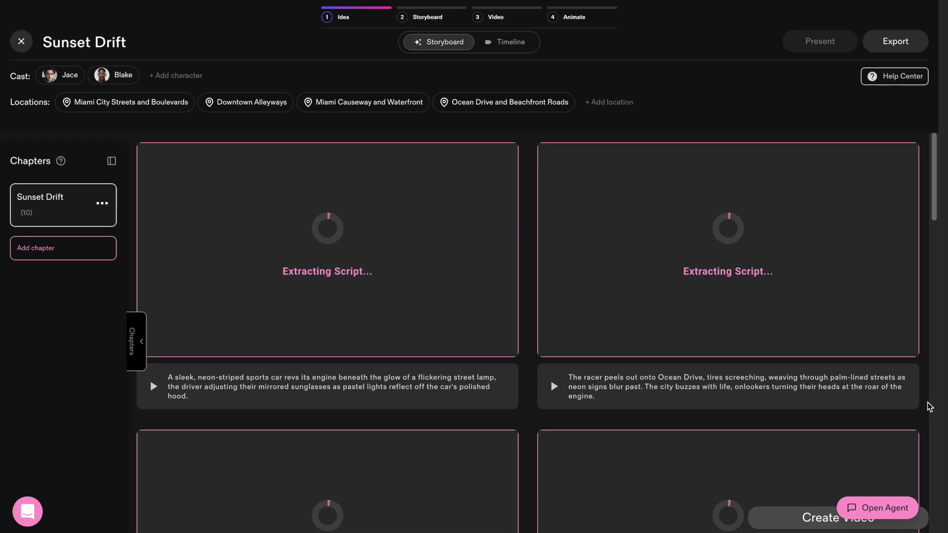
Scroll the Sunset Overdrive storyboard, open the Revision Manager and select frame 01
scroll(930, 406, down, 5)
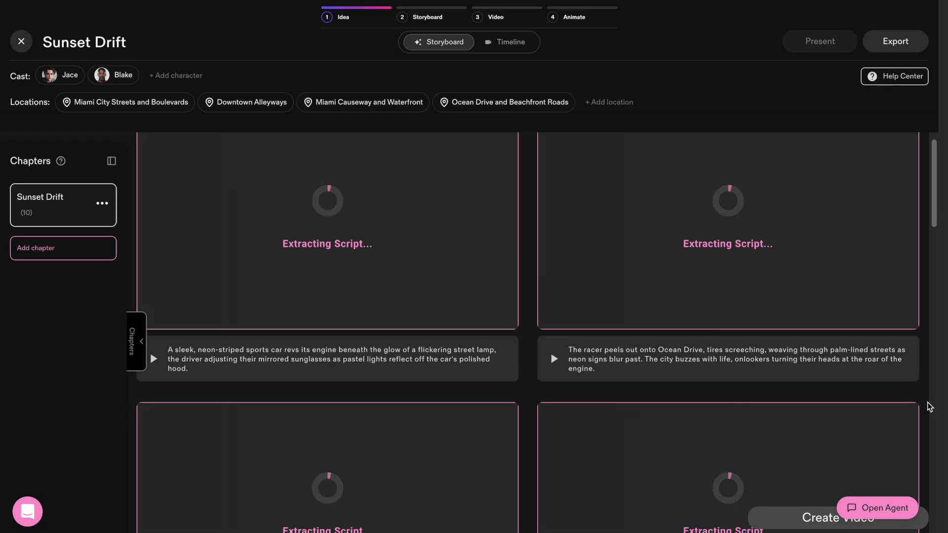
scroll(928, 406, down, 8)
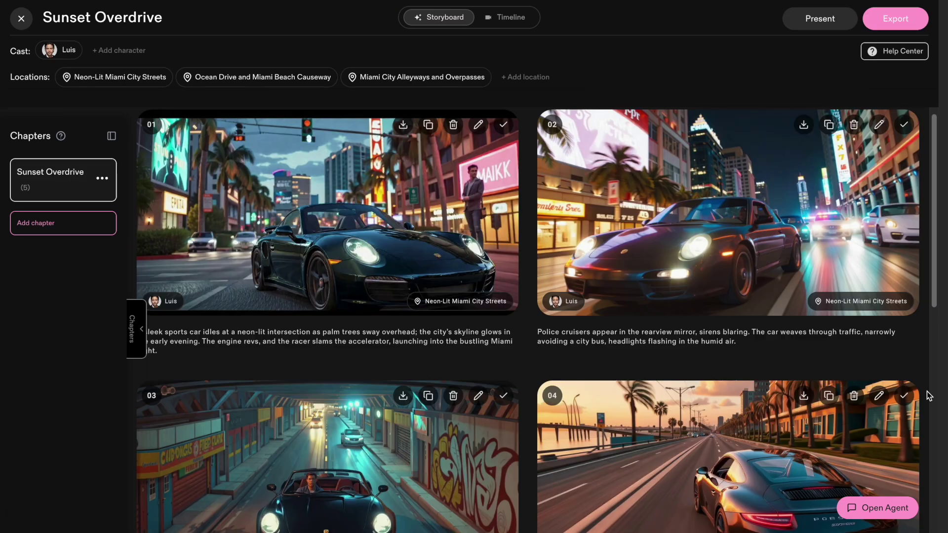
scroll(928, 395, down, 8)
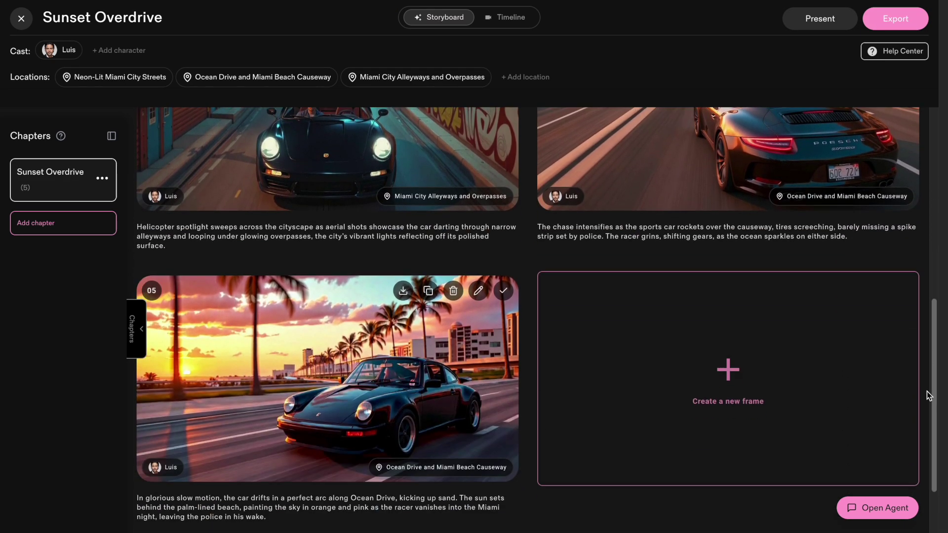
scroll(926, 393, up, 8)
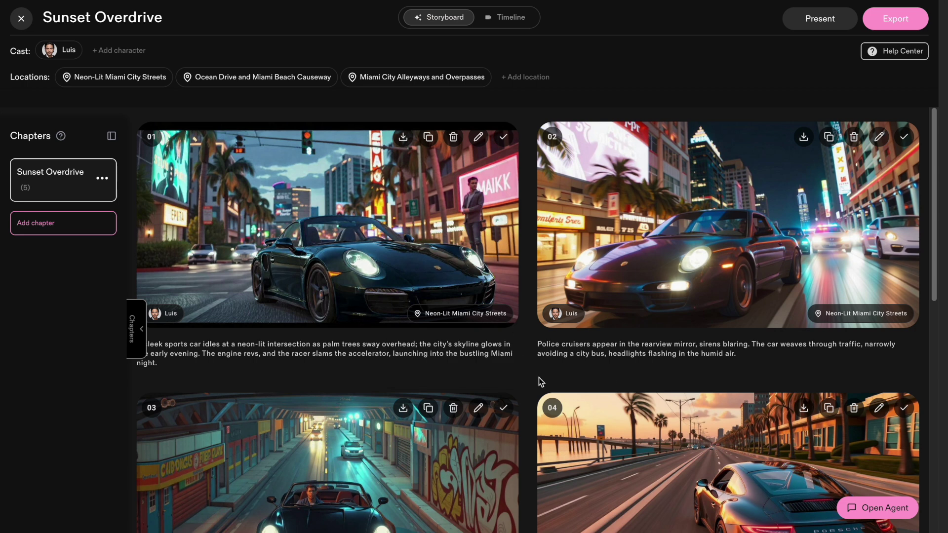
scroll(572, 289, down, 3)
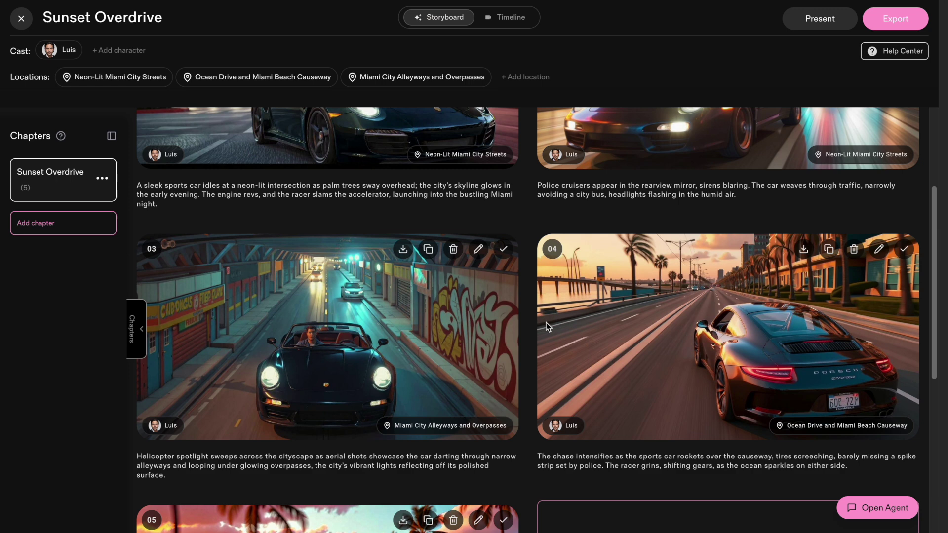
scroll(580, 331, up, 3)
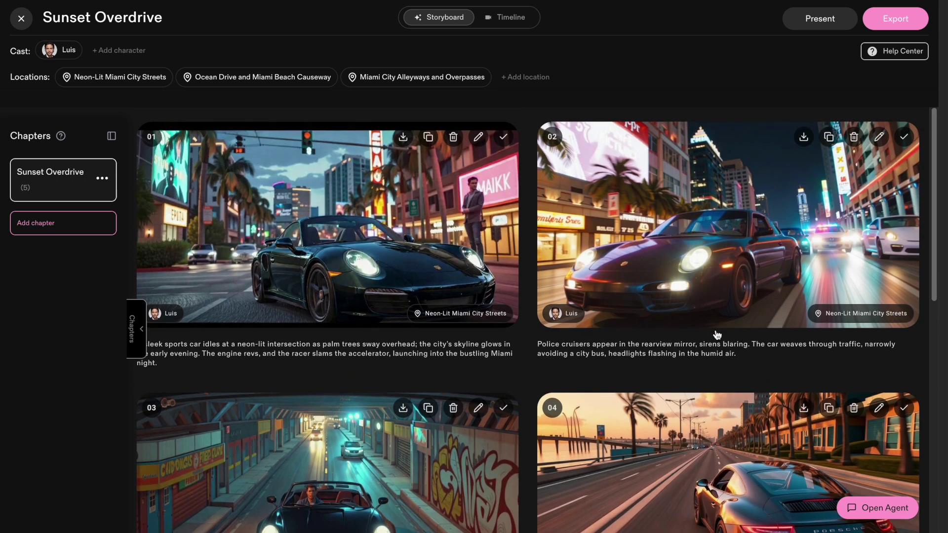
click(872, 509)
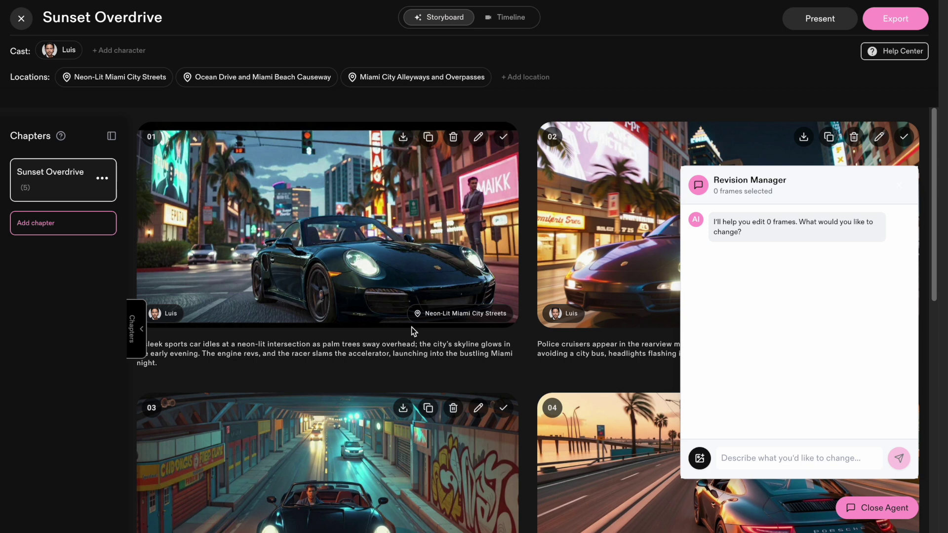
click(504, 138)
Send the revision request 'change the color of porsche 911 to red' for frame 01
text(change the)
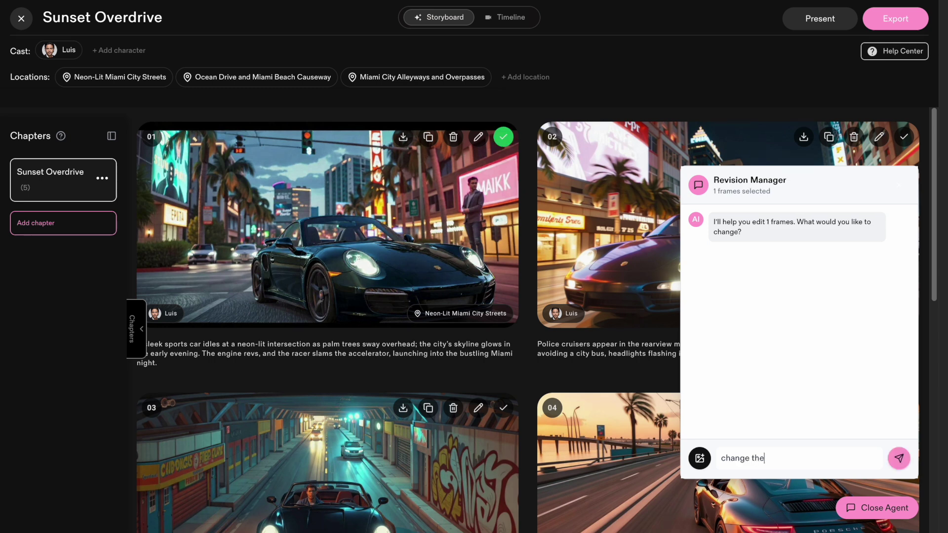
key(BackSpace)
key(BackSpace)
key(BackSpace)
key(BackSpace)
key(BackSpace)
key(BackSpace)
key(BackSpace)
key(BackSpace)
key(BackSpace)
key(BackSpace)
text(change )
text(the color )
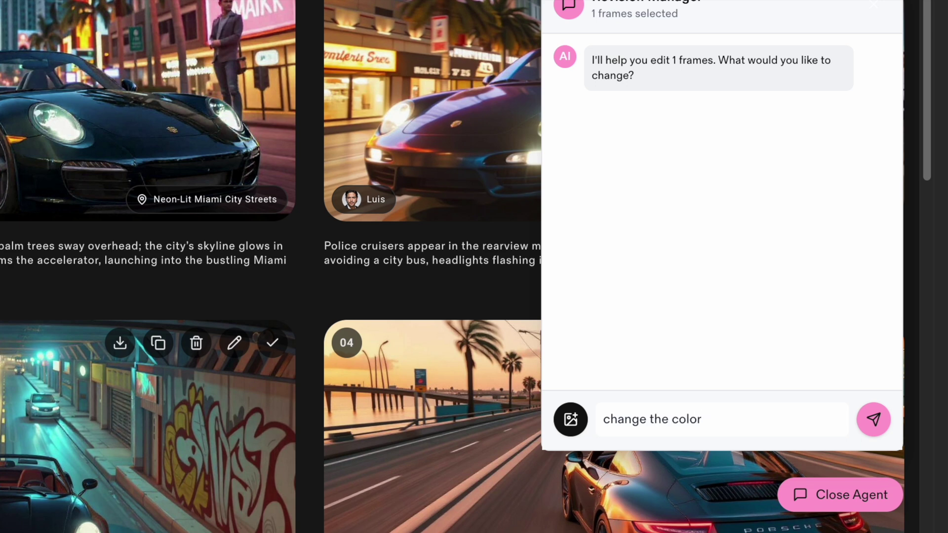
text(of porsche 911 )
text(to red)
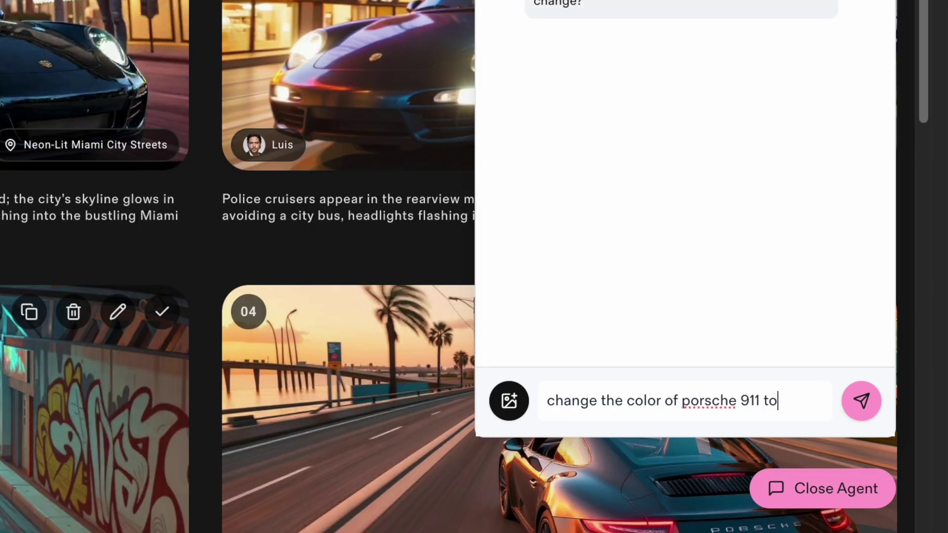
key(Return)
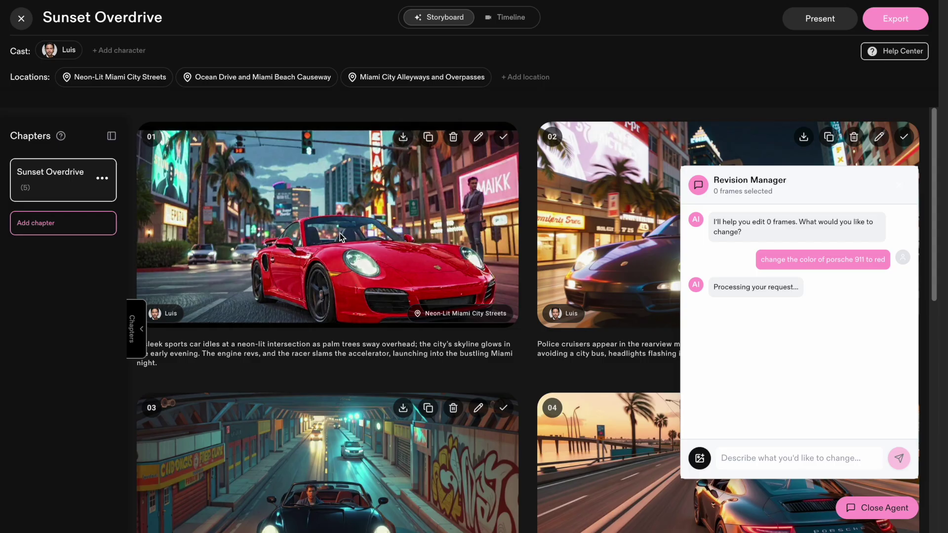
click(340, 233)
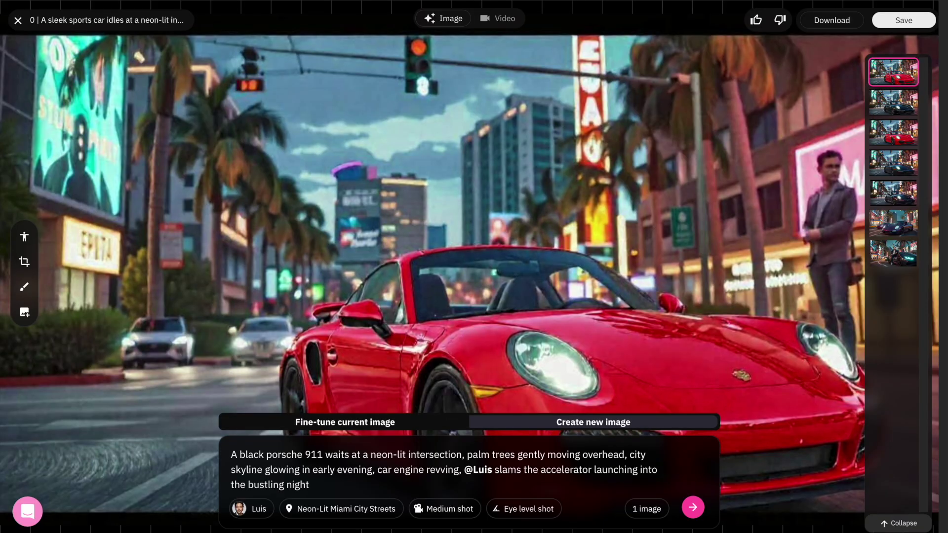
Compare frame 01's black and purple Porsche versions, ending on the red one
click(894, 101)
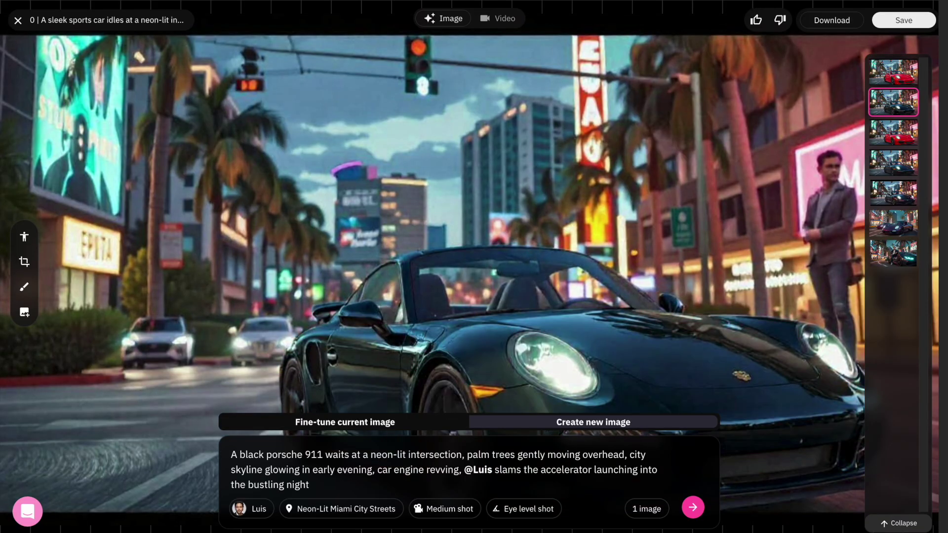
key(Down)
key(Down)
key(Down)
key(Down)
key(Down)
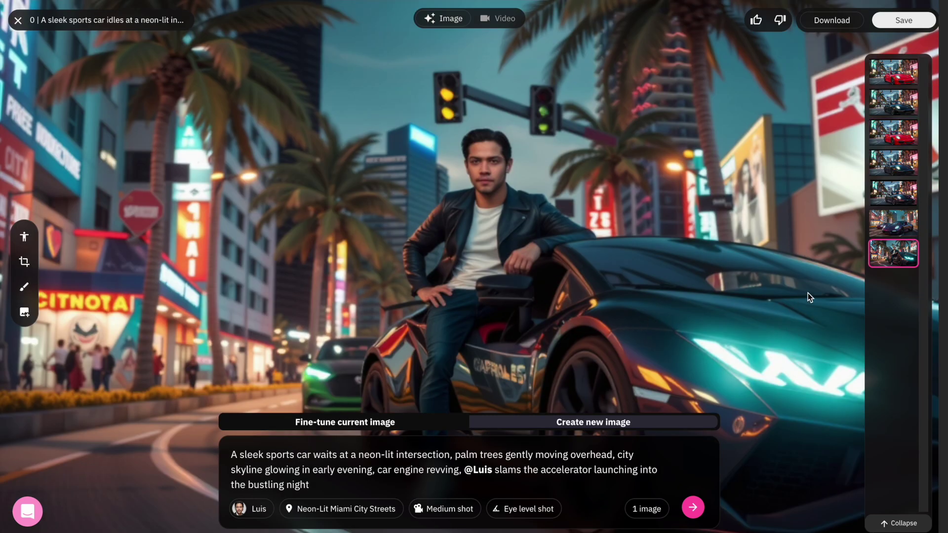
click(897, 230)
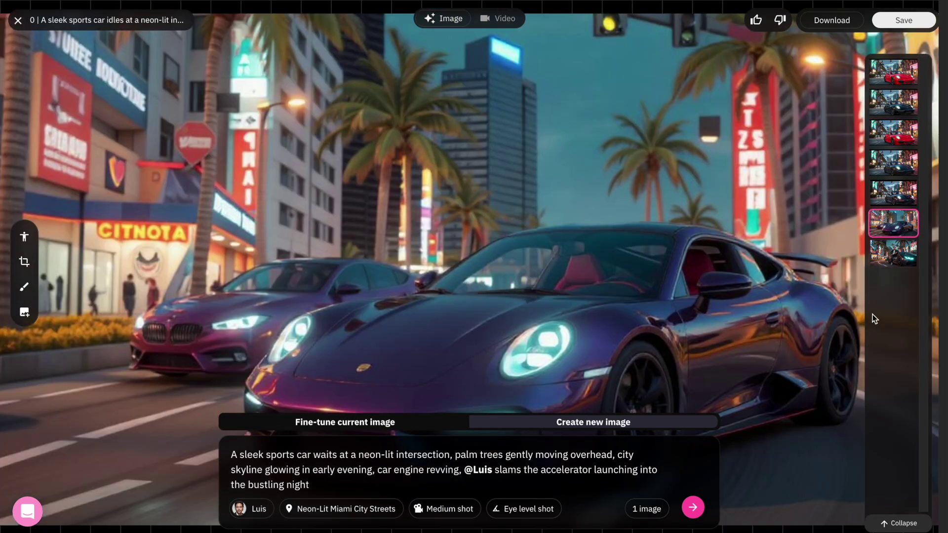
click(893, 163)
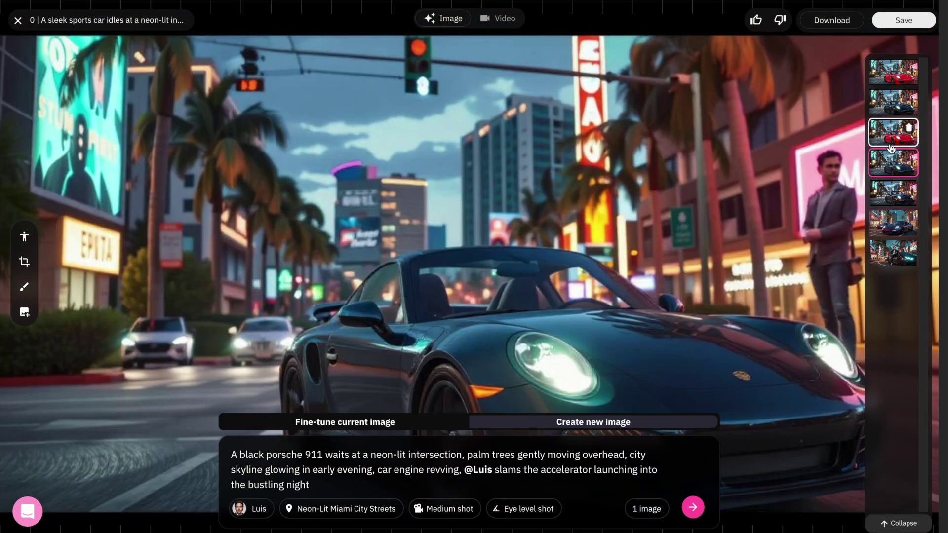
click(890, 145)
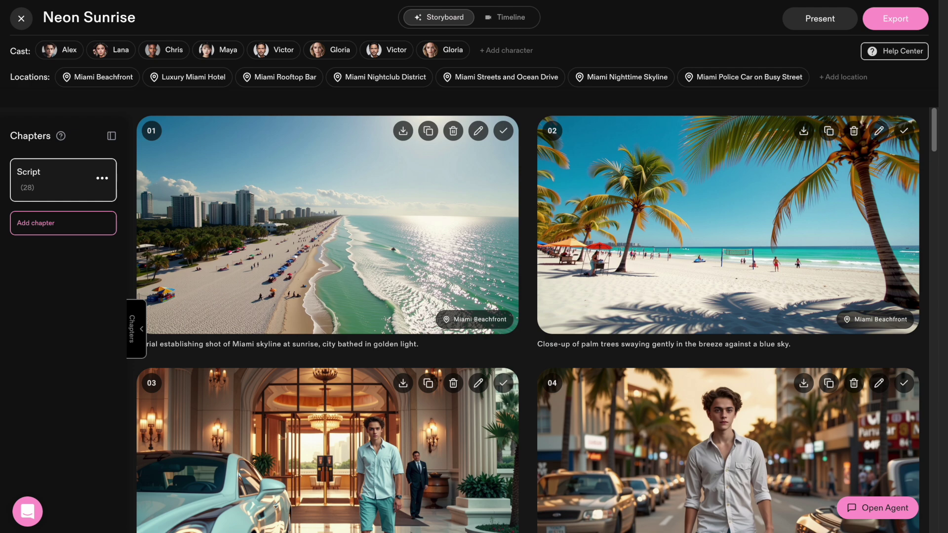
scroll(664, 296, down, 5)
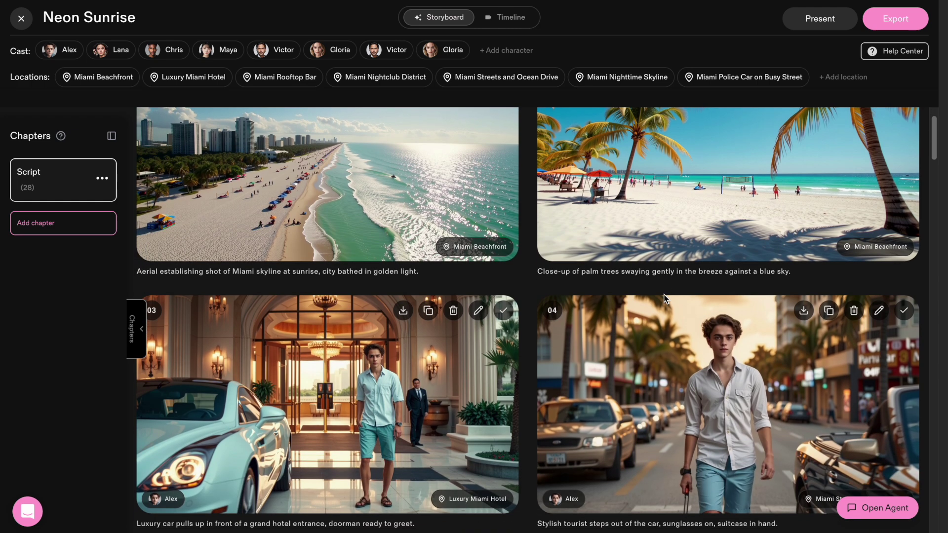
scroll(663, 294, down, 5)
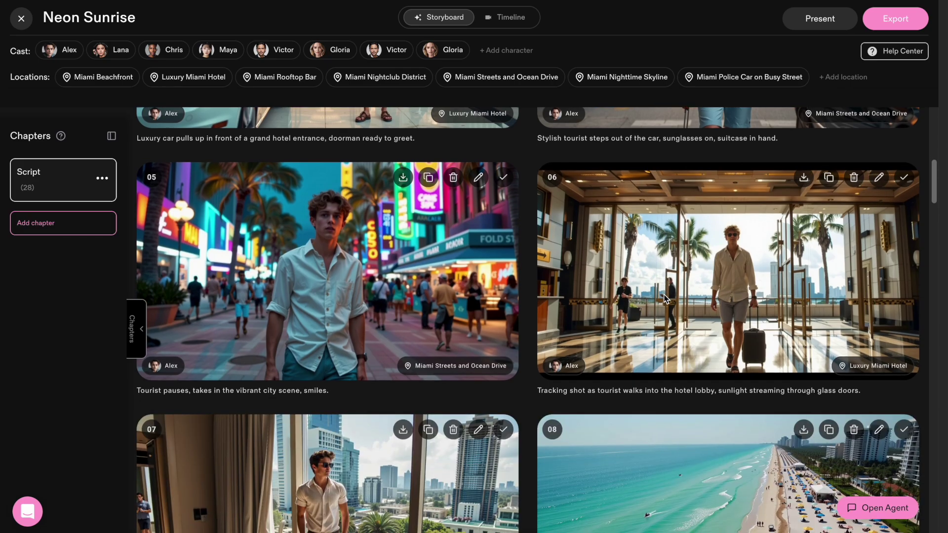
click(665, 298)
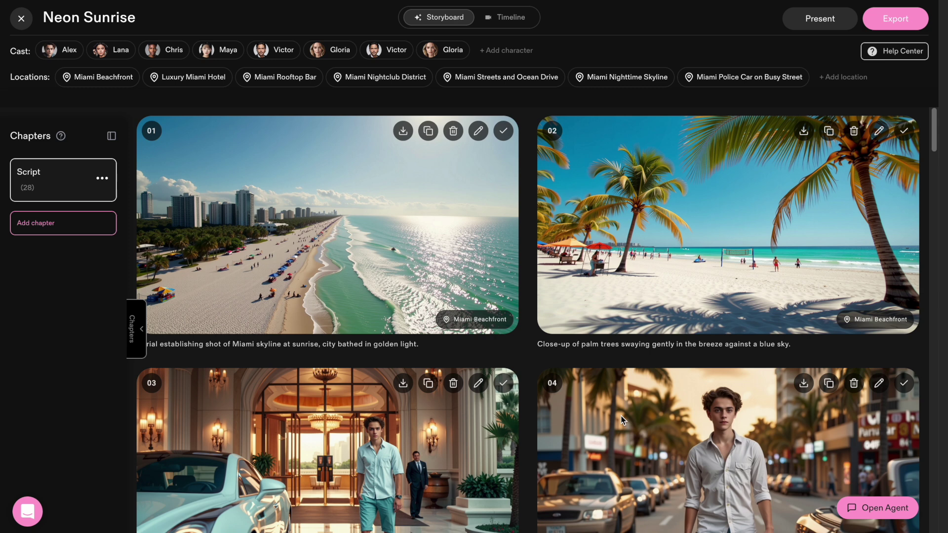
Open shot 01, select its prompt, and repose the tourist's skeleton with the left arm raised high
click(478, 131)
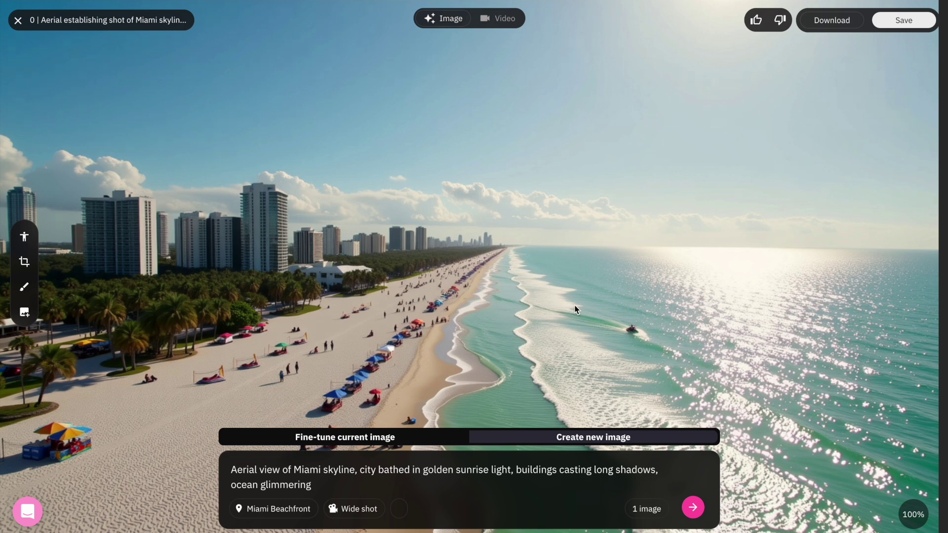
drag(312, 484, 235, 466)
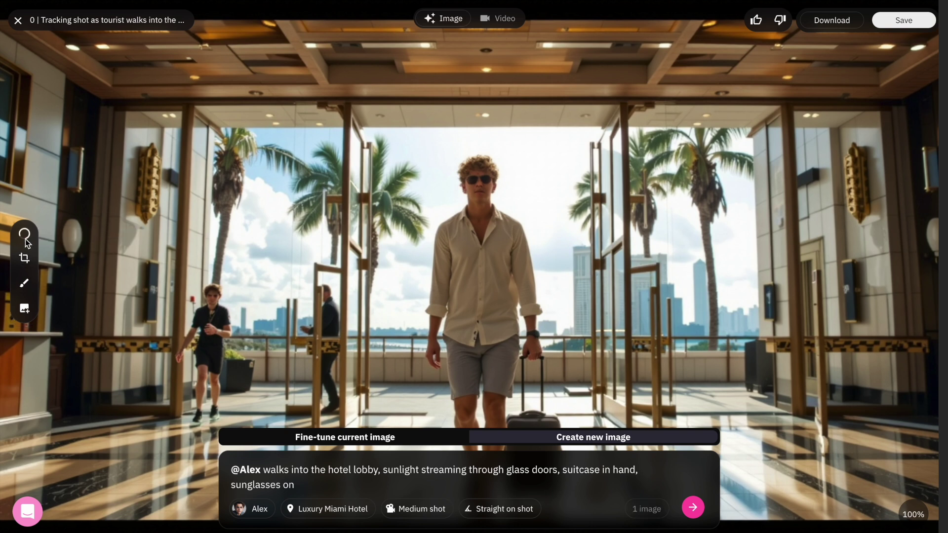
drag(533, 333, 599, 303)
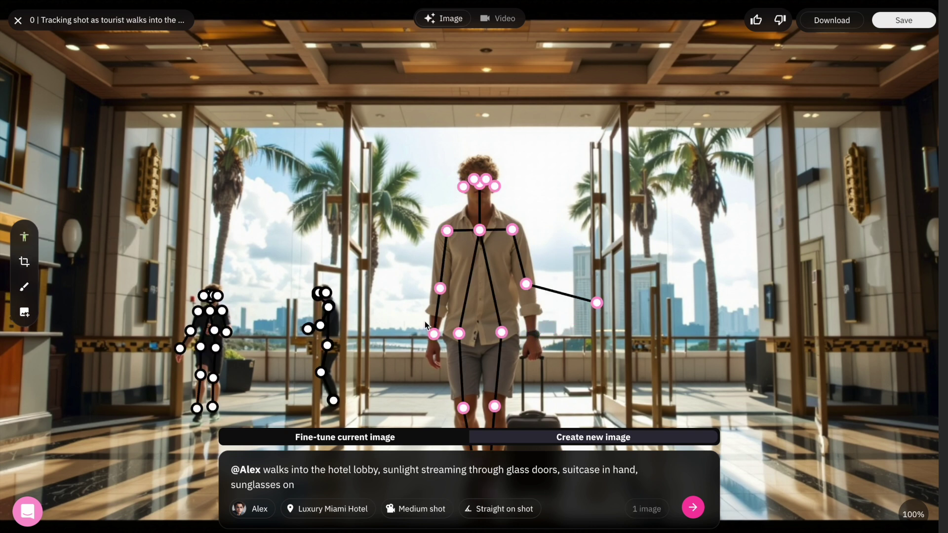
drag(440, 288, 394, 218)
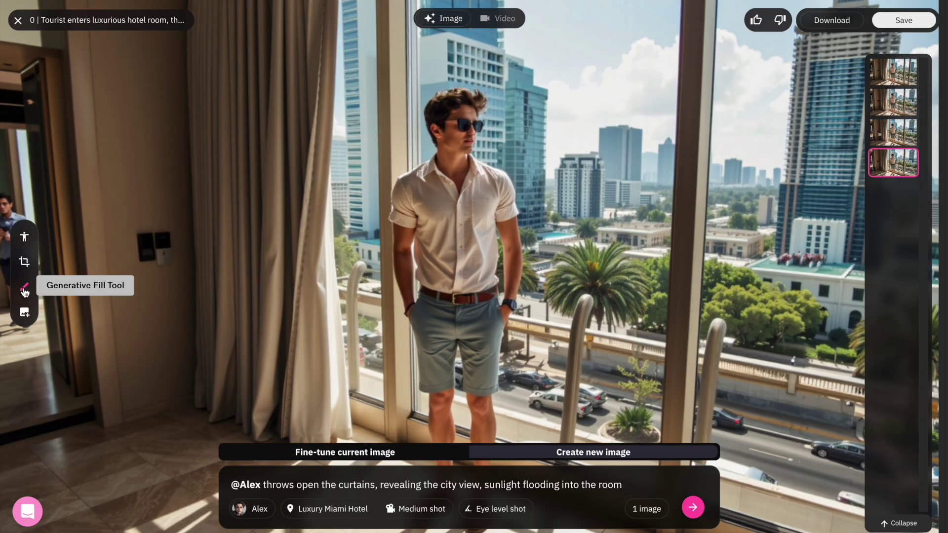
click(24, 288)
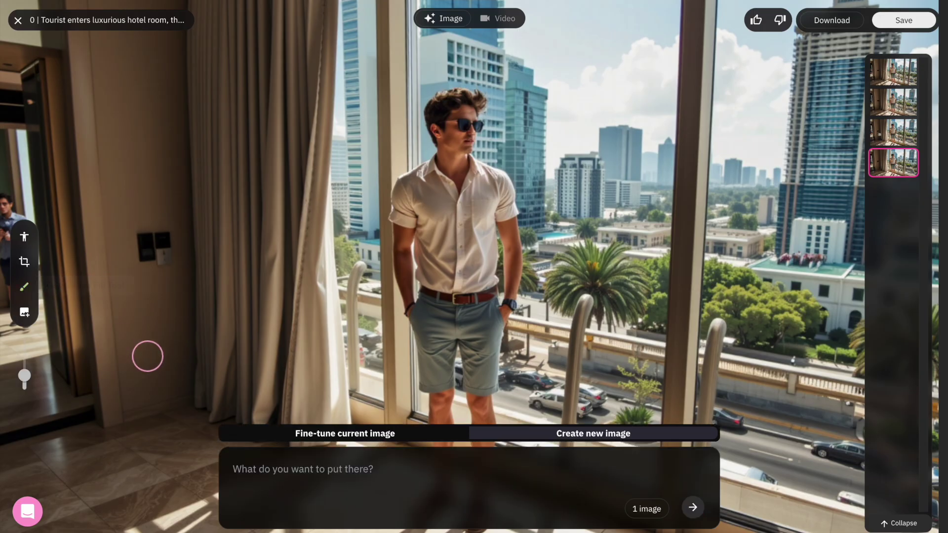
Mask the area left of the curtain and generate 'add a lamp on a small table'
mouse_move(138, 410)
mouse_down()
mouse_move(135, 321)
mouse_move(195, 271)
mouse_move(214, 385)
mouse_move(162, 316)
mouse_move(190, 303)
mouse_move(191, 244)
mouse_up()
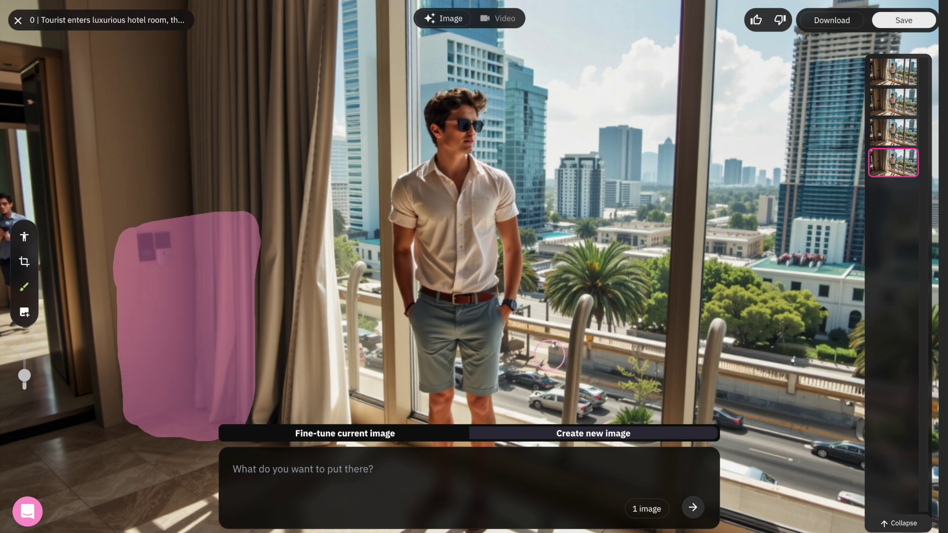
text(add a lamp)
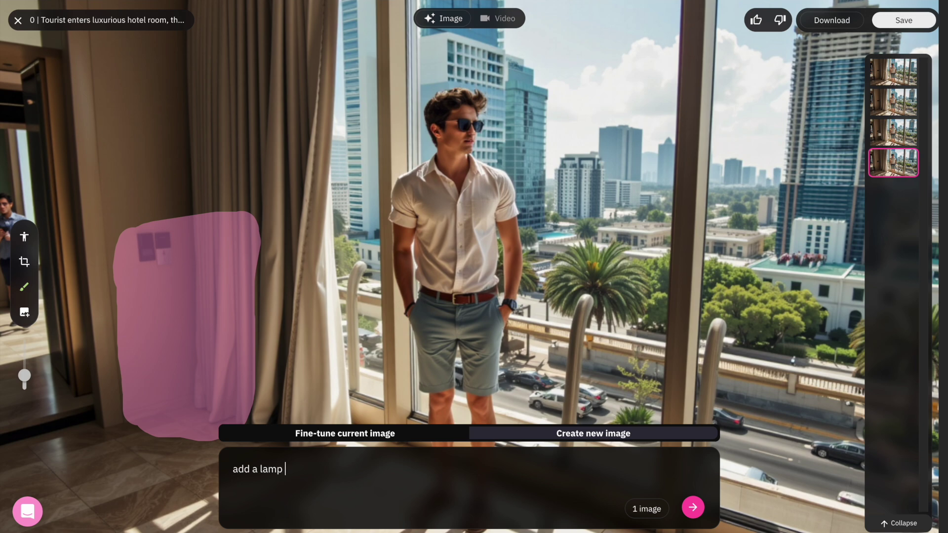
text( on a small table)
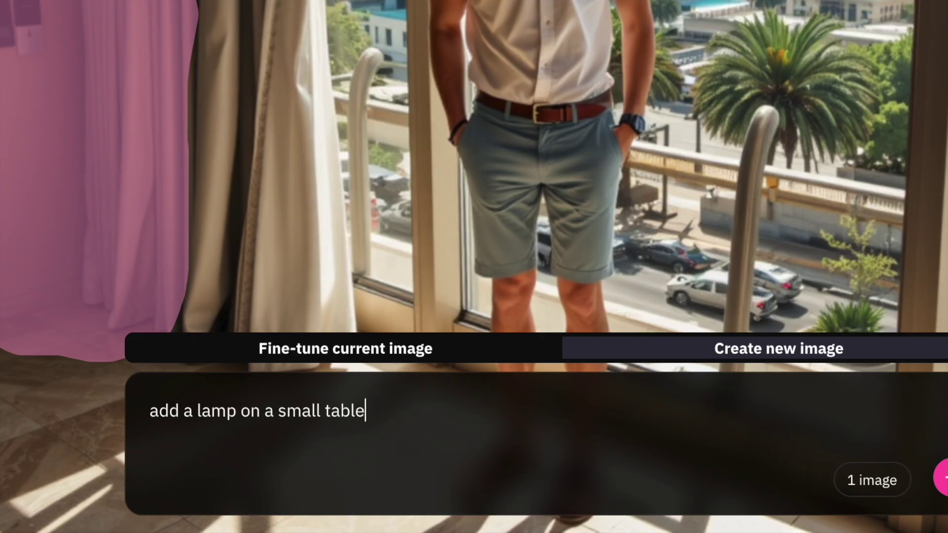
key(Return)
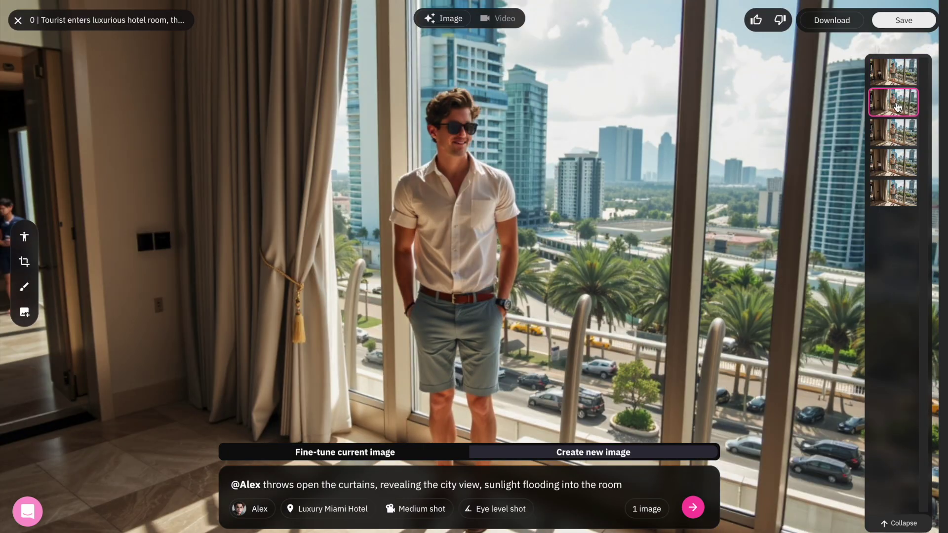
Compare the generated lamp variations and keep the fourth one
click(894, 131)
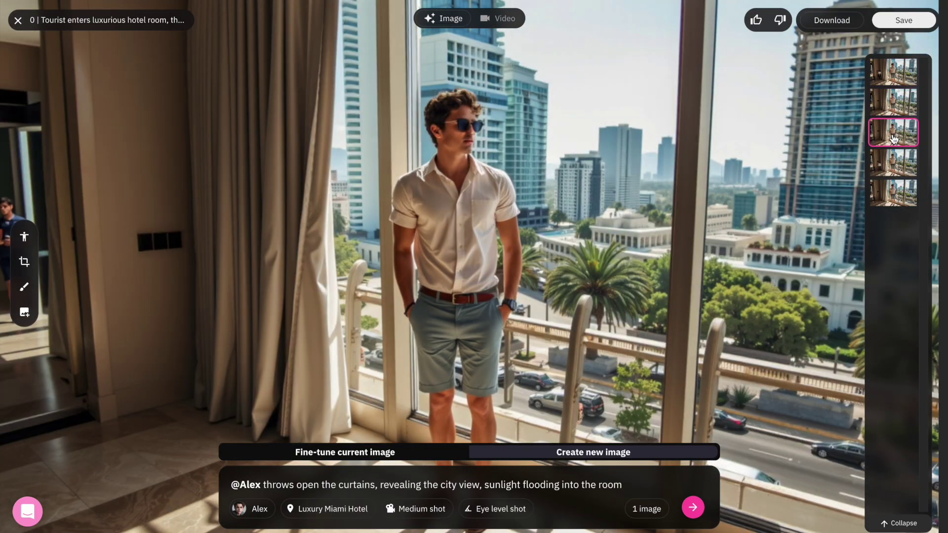
click(892, 169)
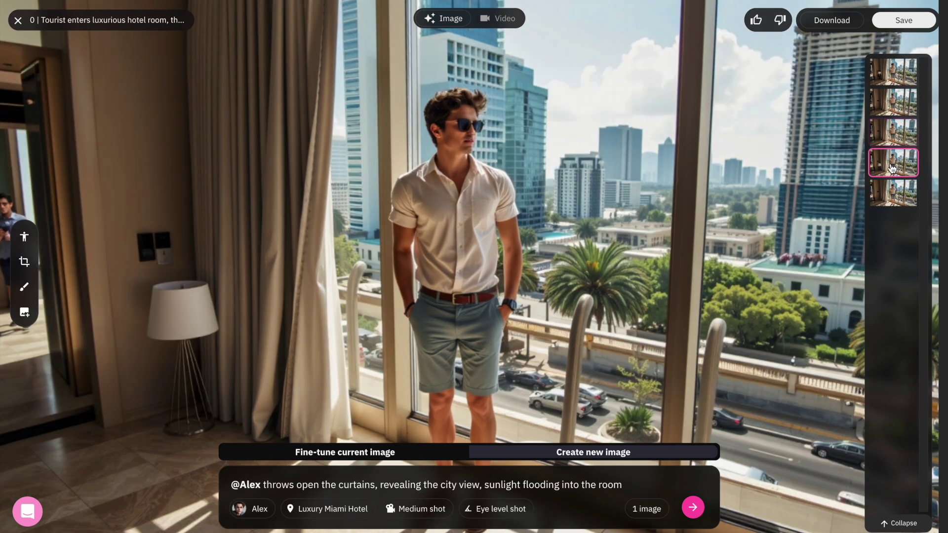
click(894, 74)
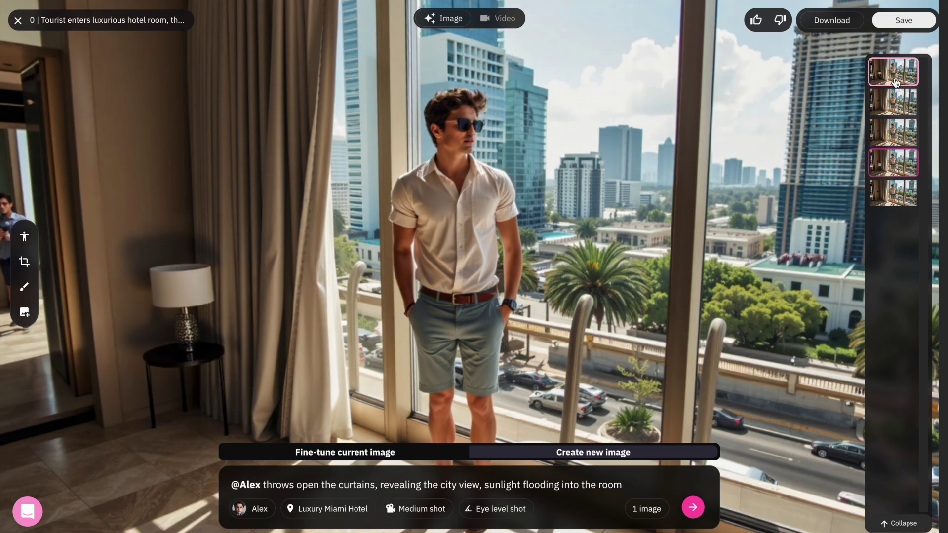
click(891, 169)
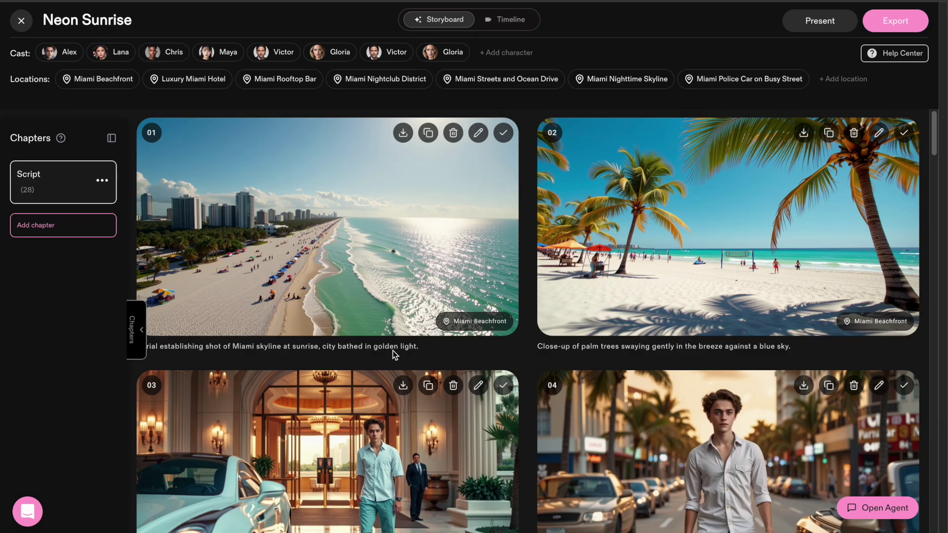
View Neon Sunrise as a timeline, jump ahead to about 0:54 then 1:16, and open Add Voice & Music
click(509, 19)
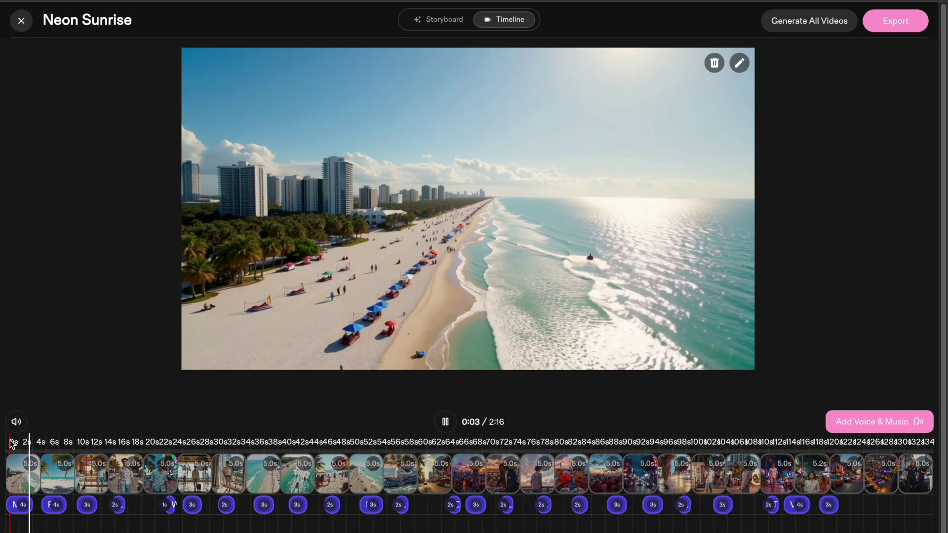
click(379, 441)
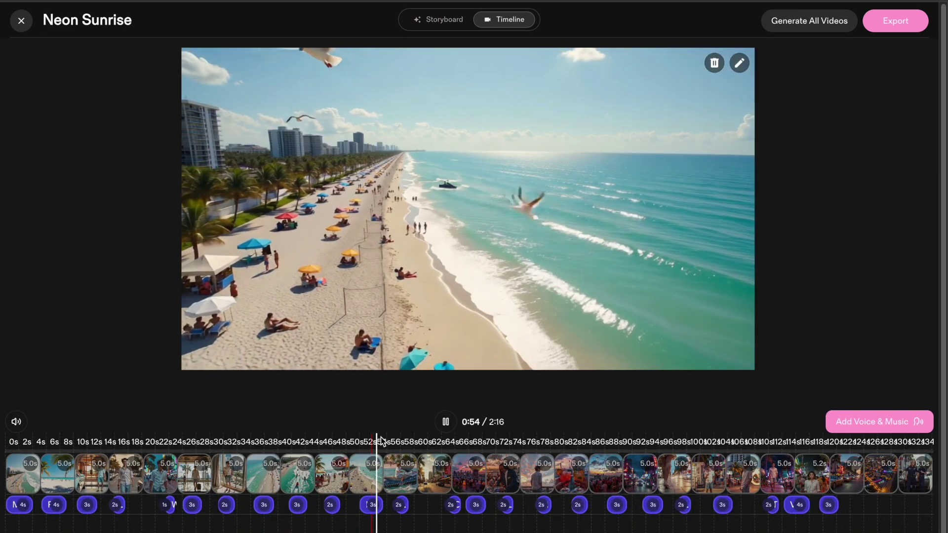
click(521, 447)
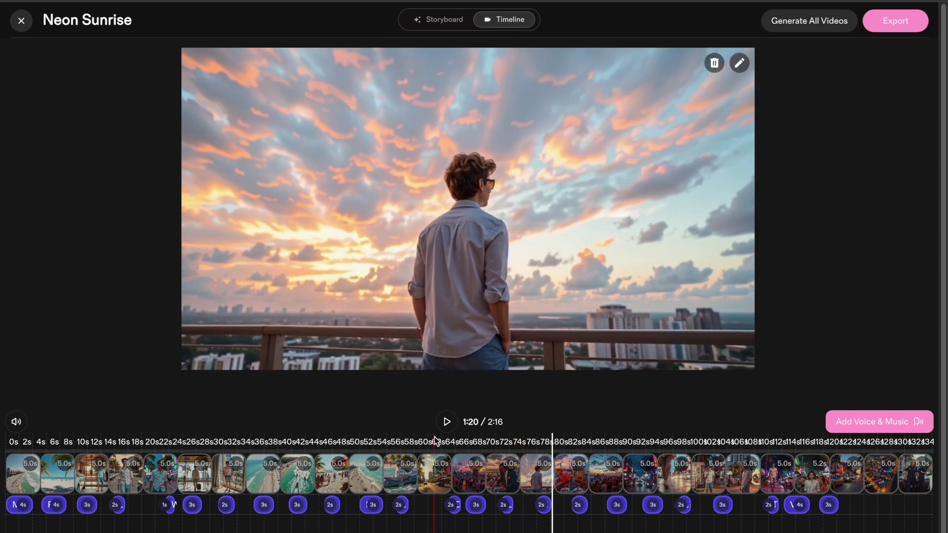
click(839, 421)
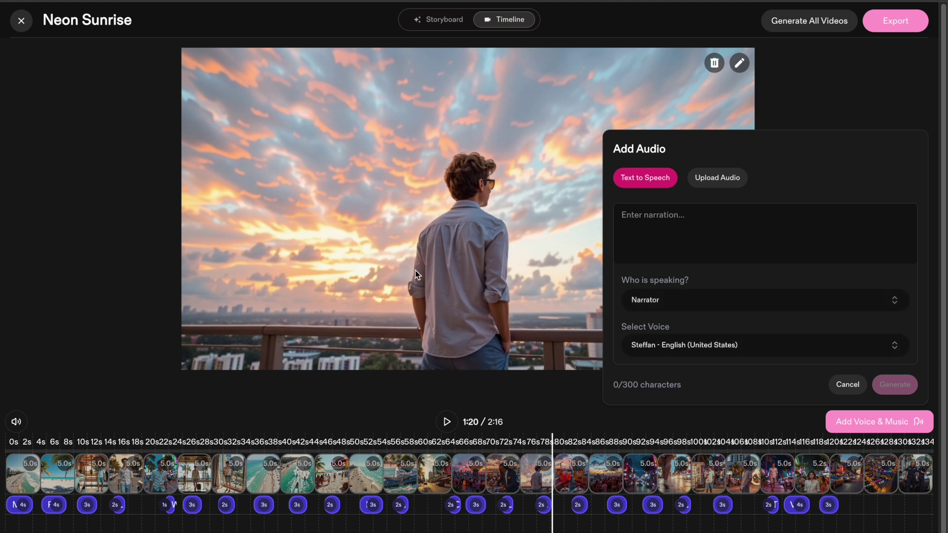
Cancel the Add Audio narration dialog, then reopen it via Add Voice & Music
click(470, 276)
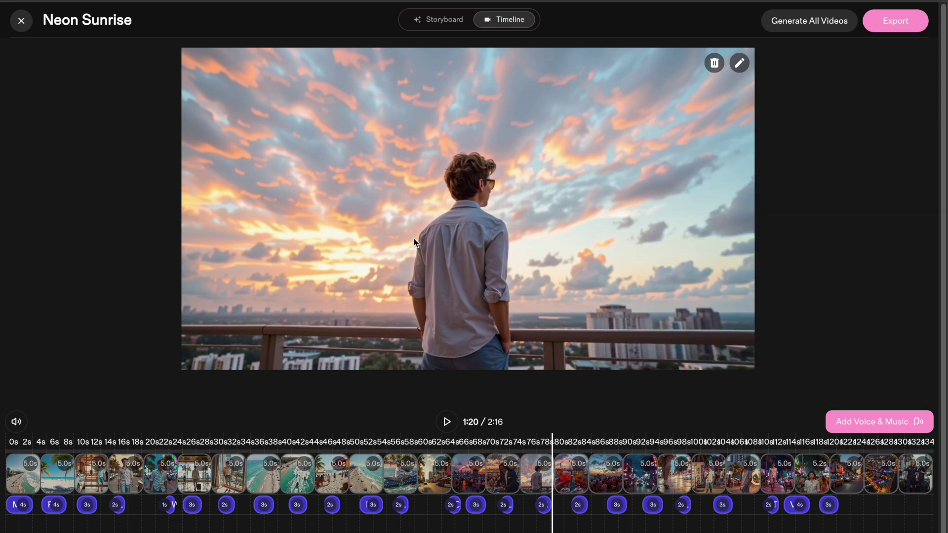
click(871, 421)
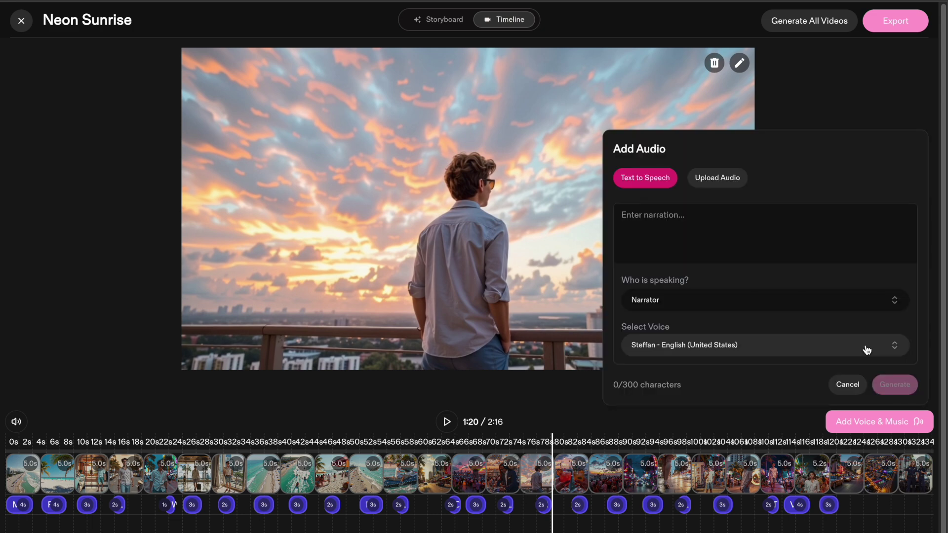